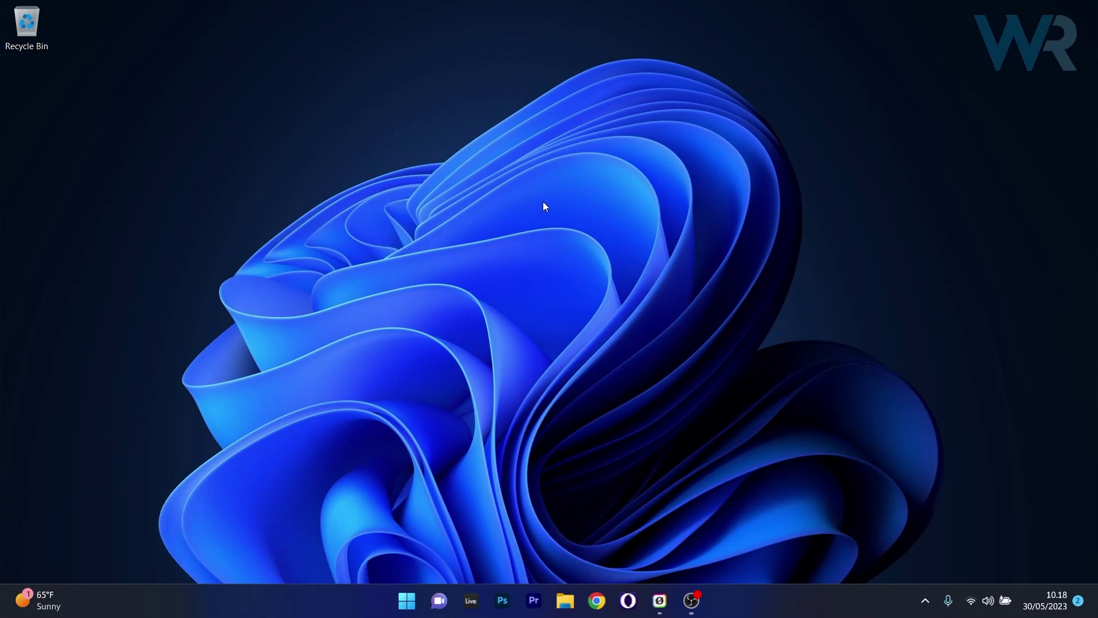
Step: From the desktop, open Personalization > Themes in Settings and scroll down to Related settings
right_click(535, 207)
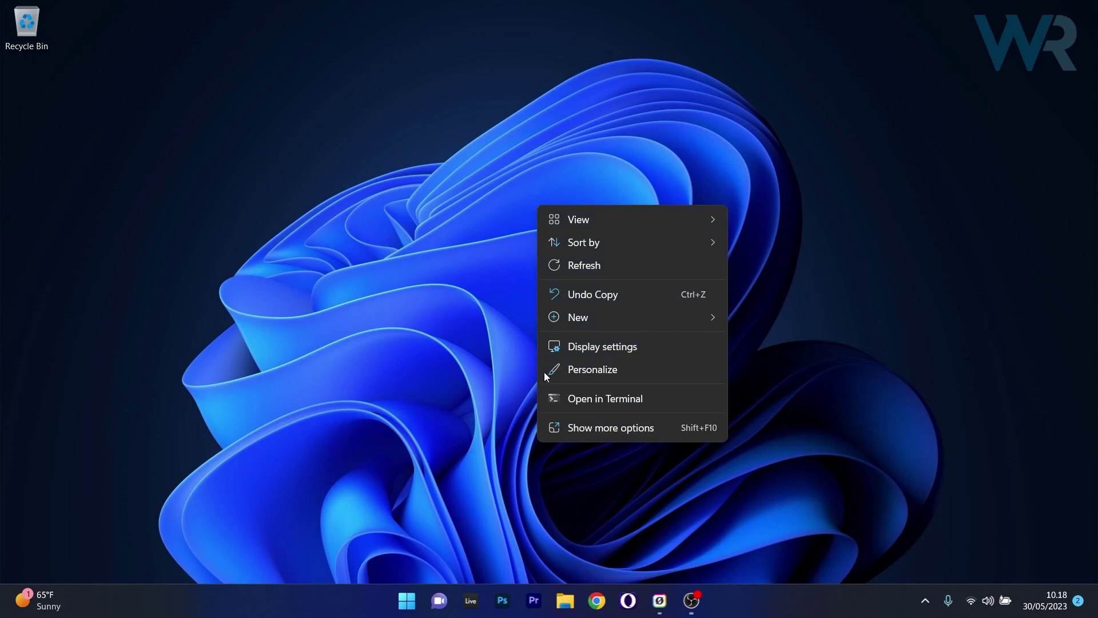
left_click(656, 370)
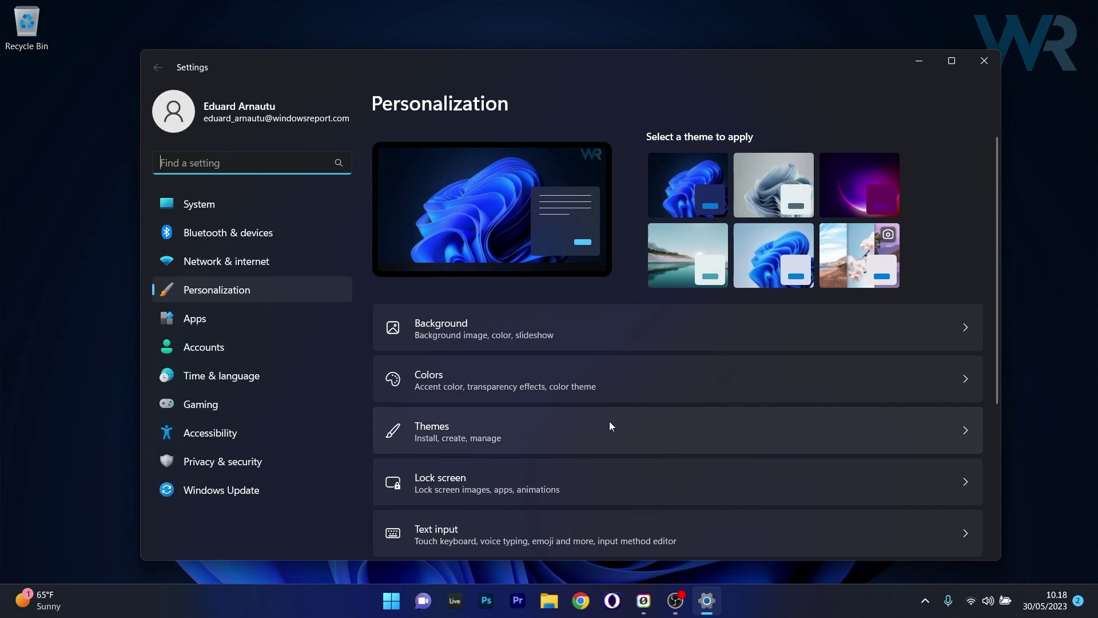
left_click(725, 423)
left_click_drag(1000, 256, 972, 392)
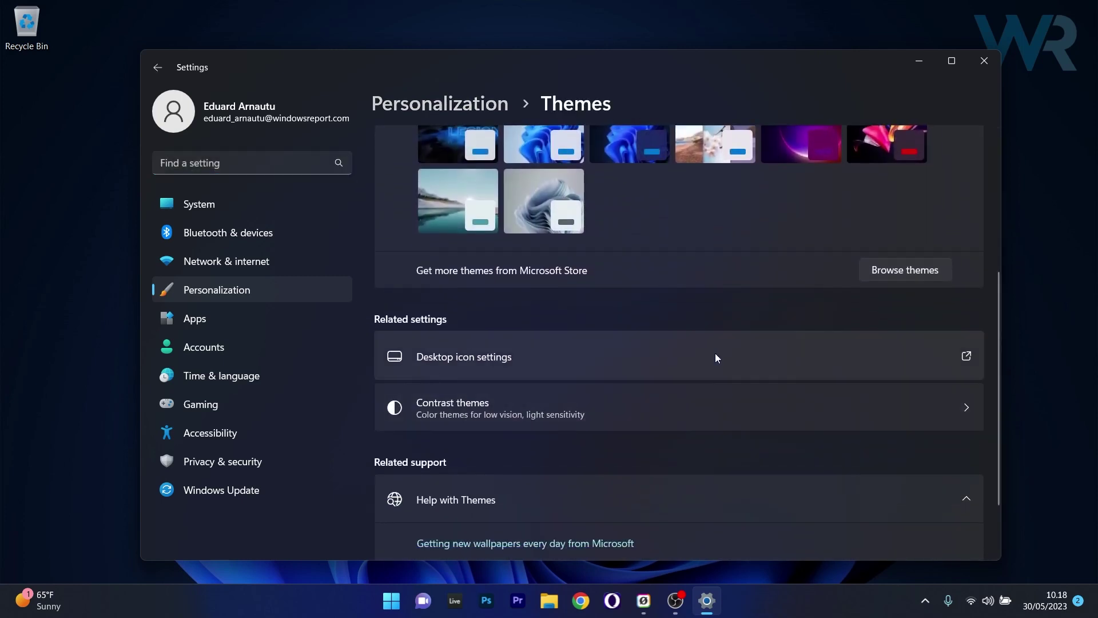
Step: In Desktop icon settings, turn Recycle Bin off and back on, applying each time, then close Settings
left_click(791, 359)
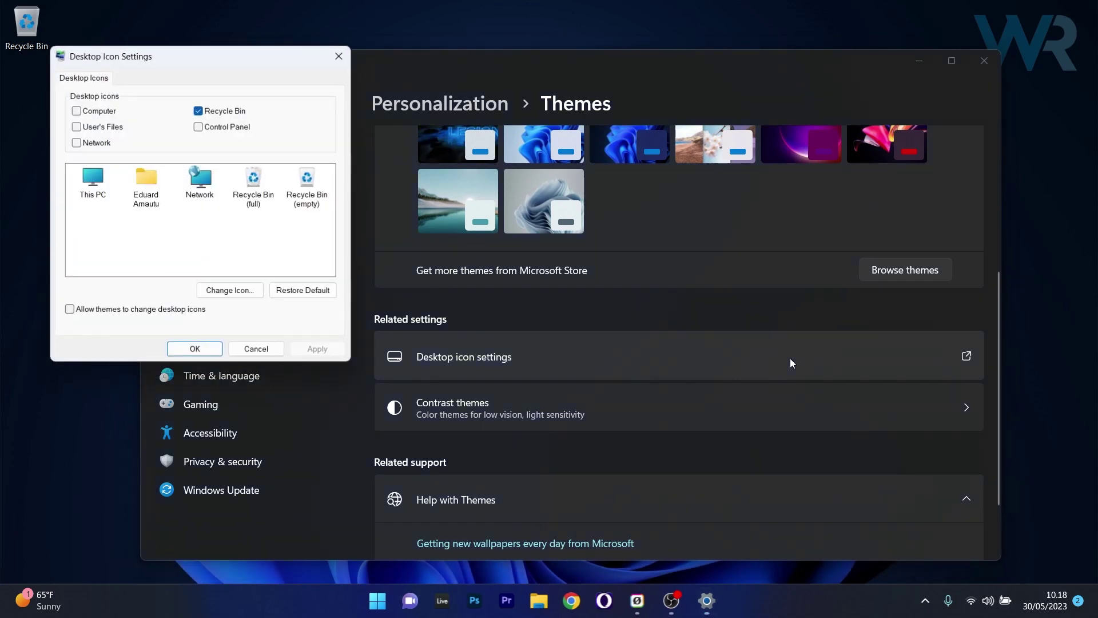
left_click_drag(242, 59, 616, 133)
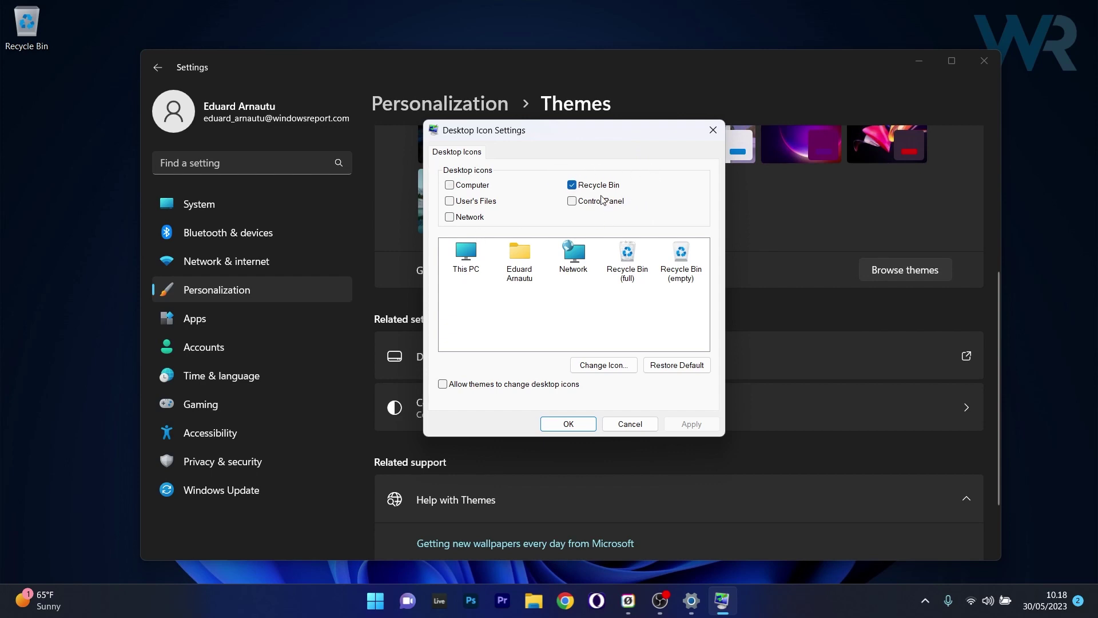
left_click(572, 184)
left_click(681, 420)
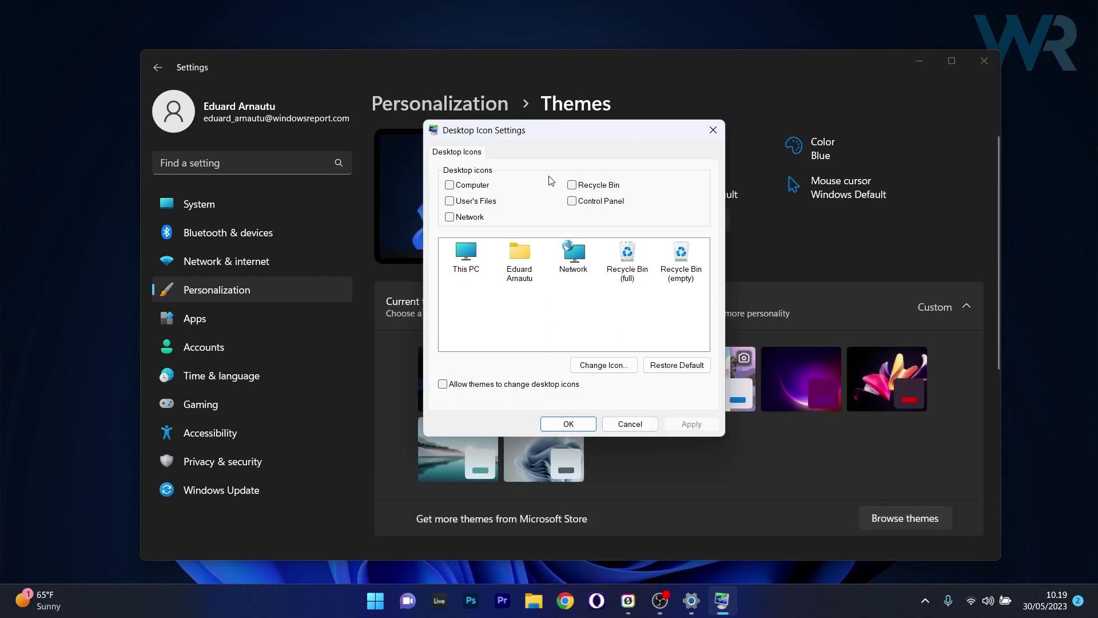
left_click(571, 184)
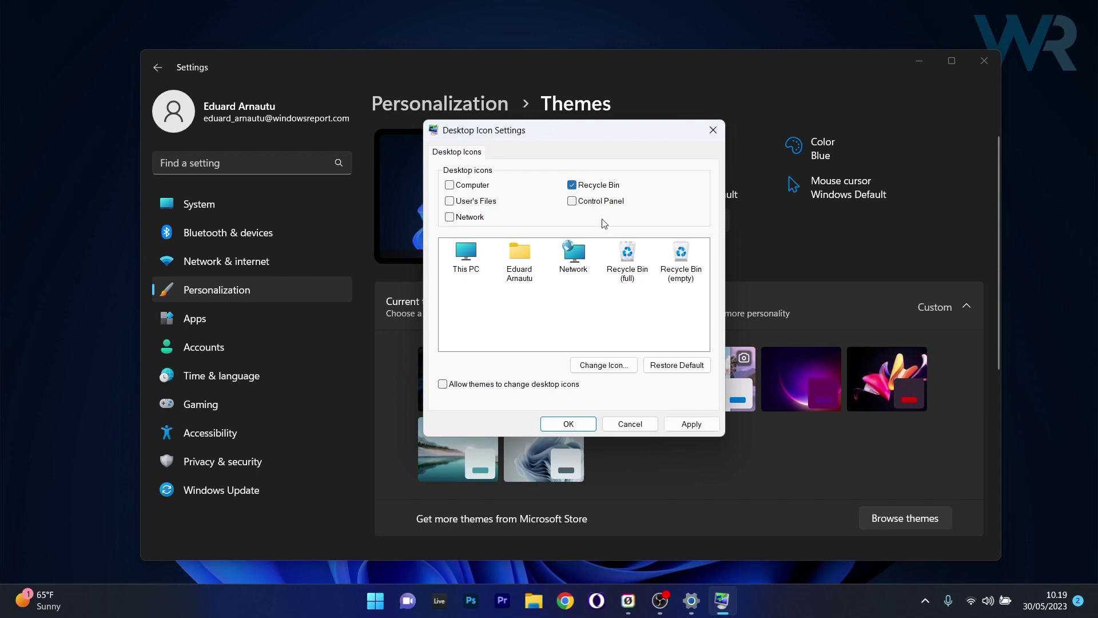
left_click(689, 422)
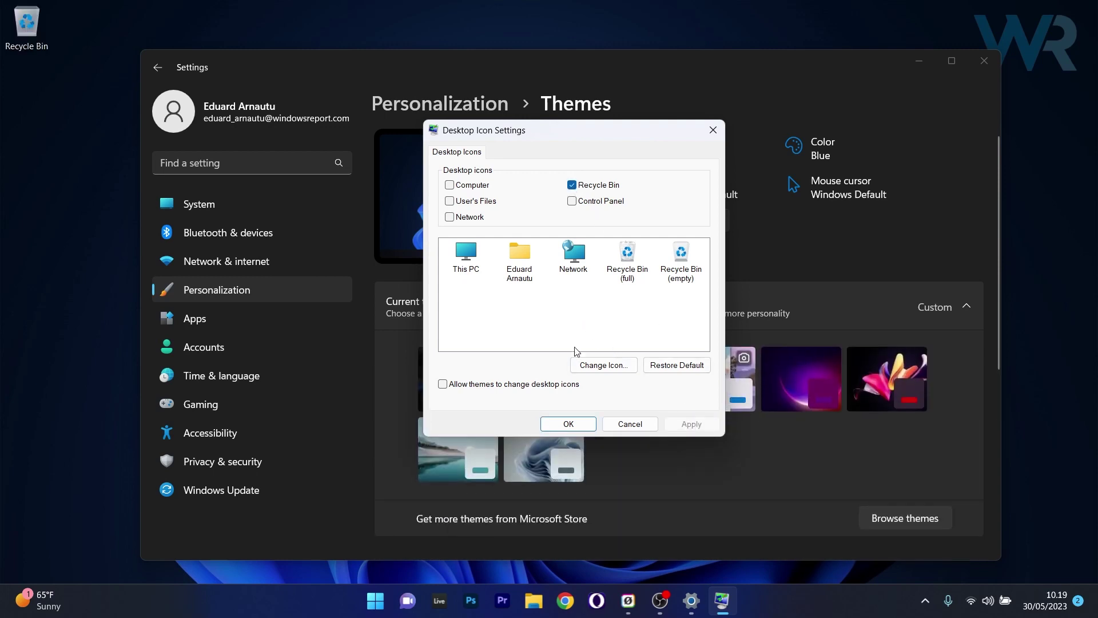
left_click(568, 424)
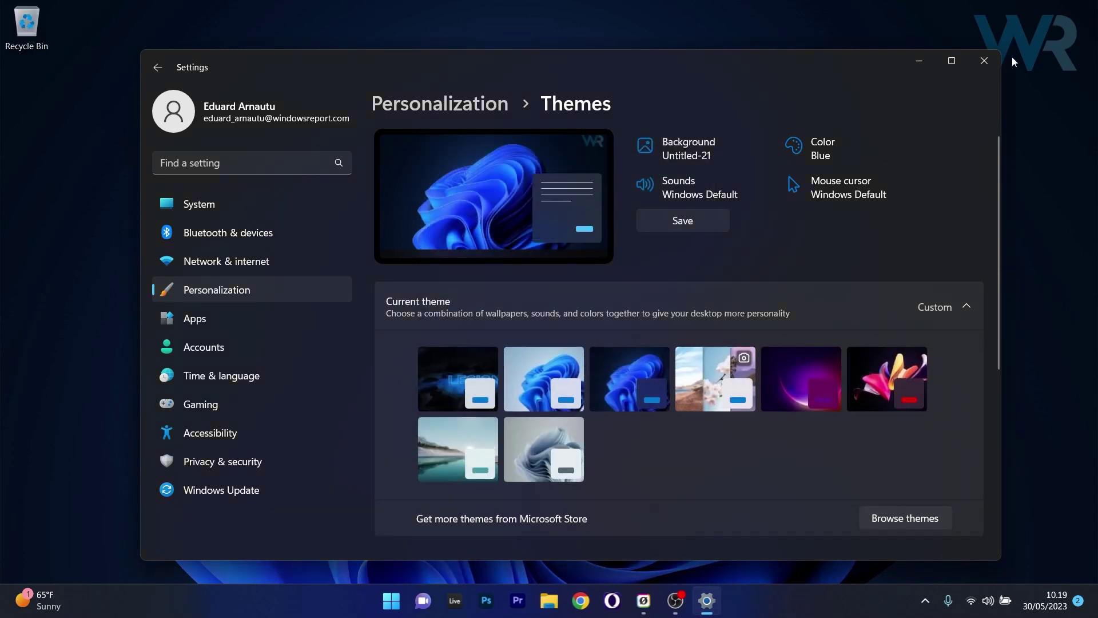
left_click(991, 74)
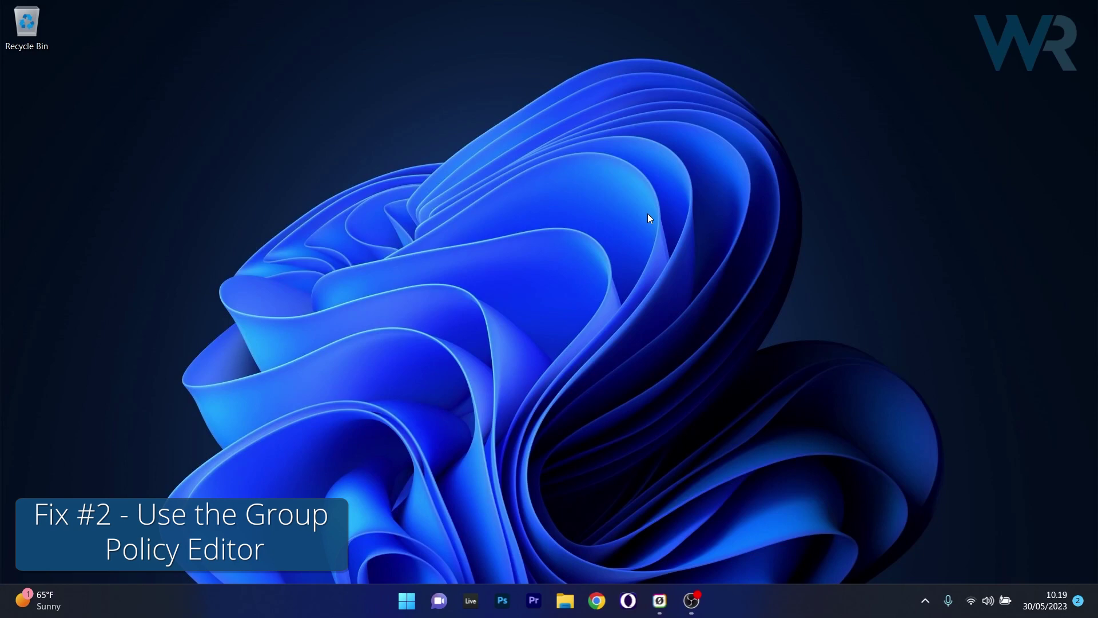
Step: Search for gpedit.msc from Start and launch the Local Group Policy Editor
left_click(407, 601)
left_click(409, 603)
left_click(407, 602)
type("gpedit.msc")
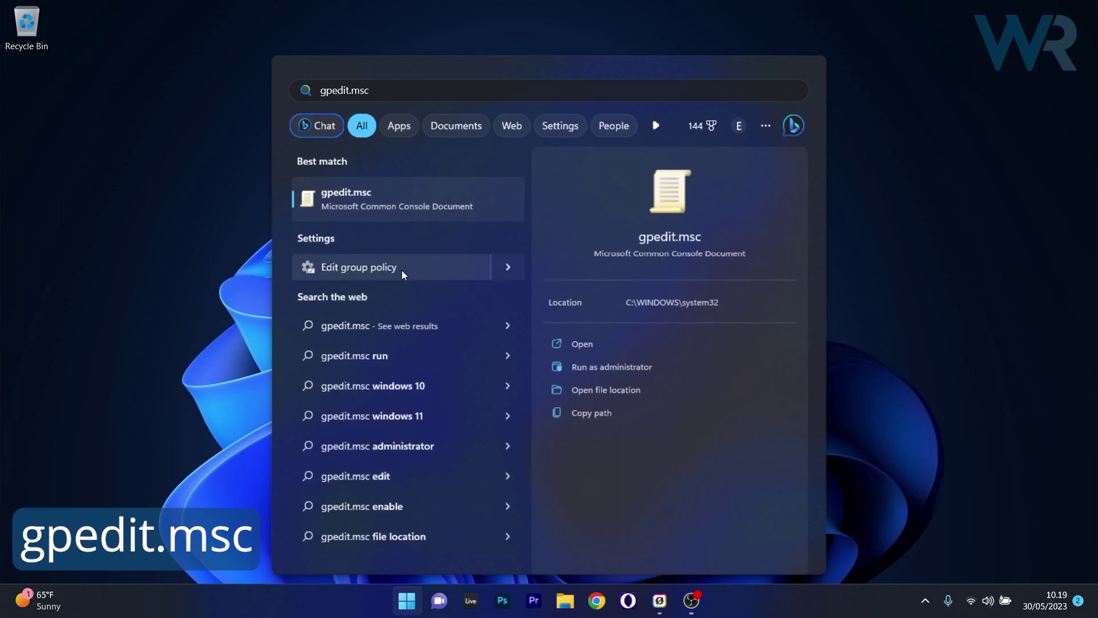
left_click(435, 193)
left_click_drag(366, 129, 542, 111)
Step: Navigate to User Configuration > Administrative Templates > Desktop
left_click(389, 224)
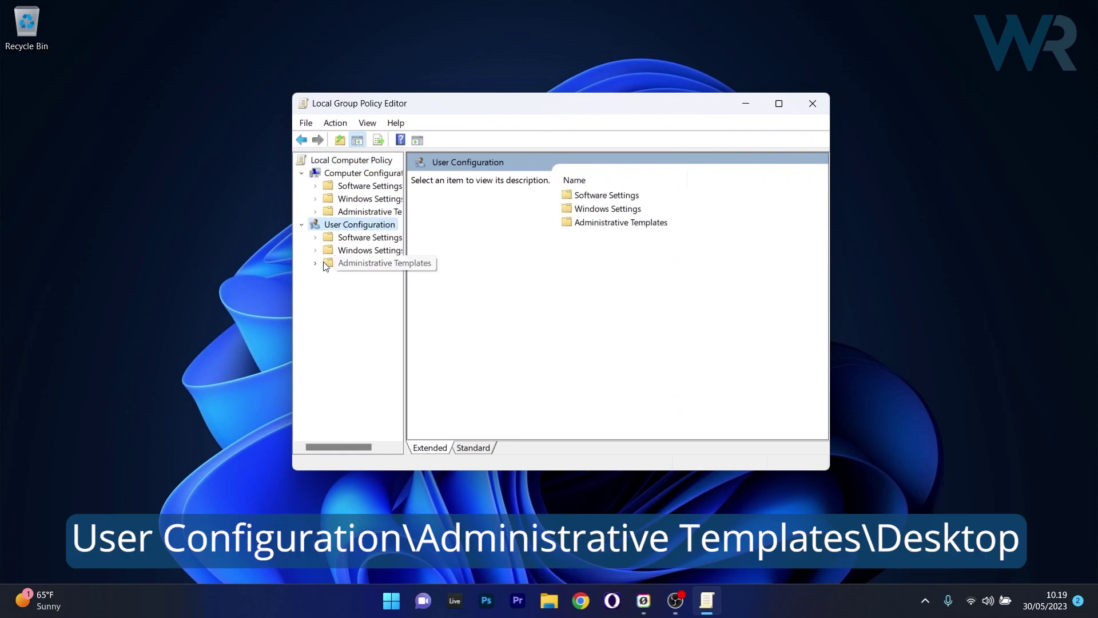
double_click(349, 263)
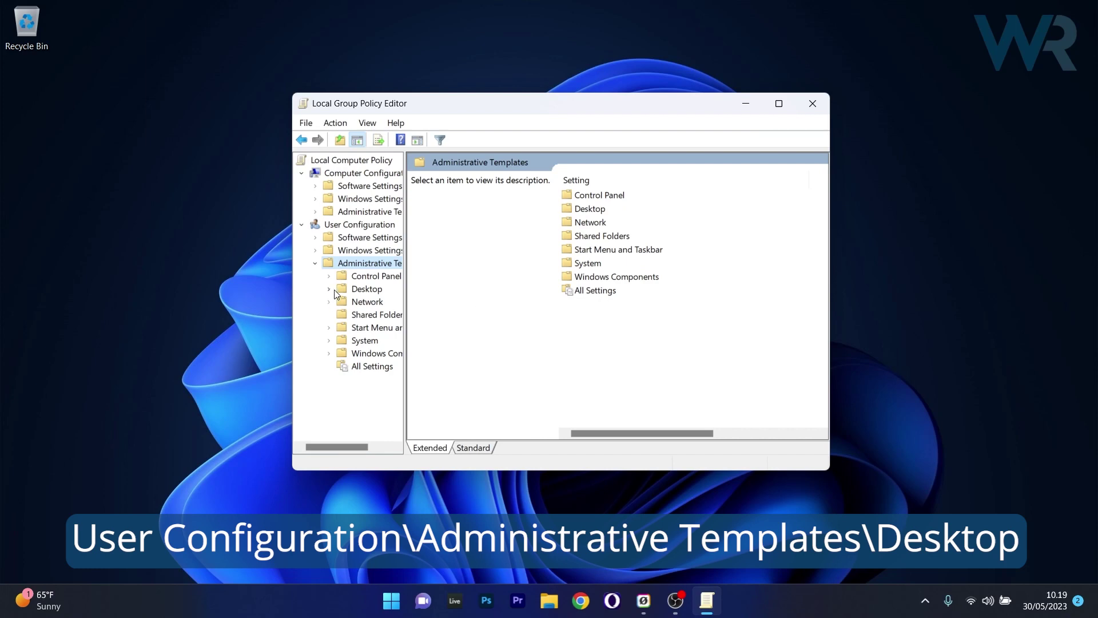
double_click(372, 290)
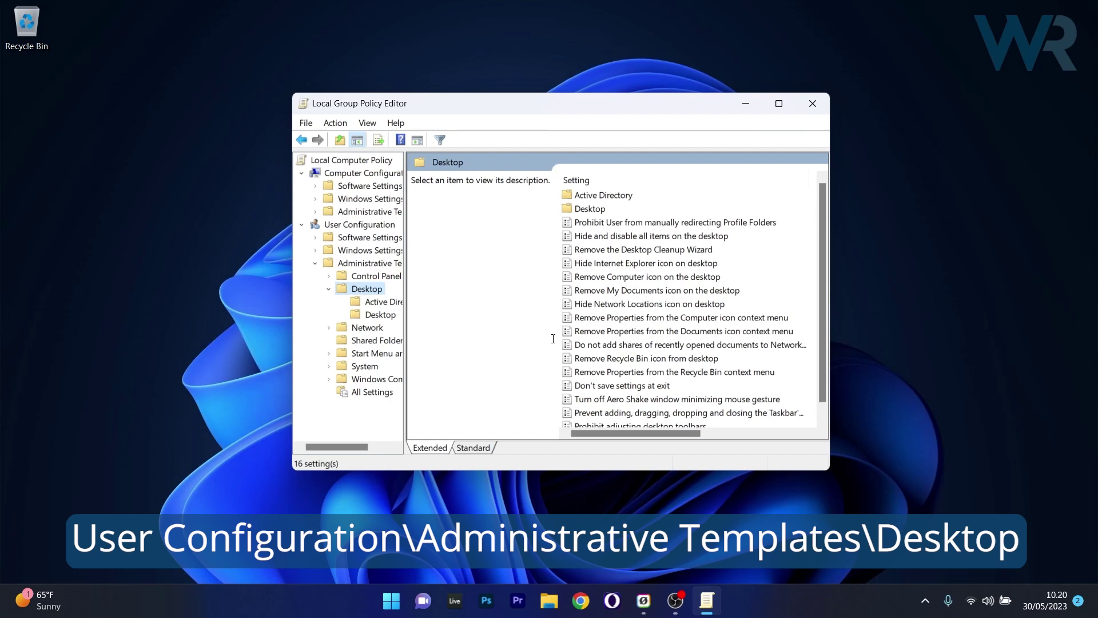
Step: Set 'Remove Recycle Bin icon from desktop' to Not Configured and close the policy editor
double_click(696, 363)
left_click_drag(194, 13, 523, 59)
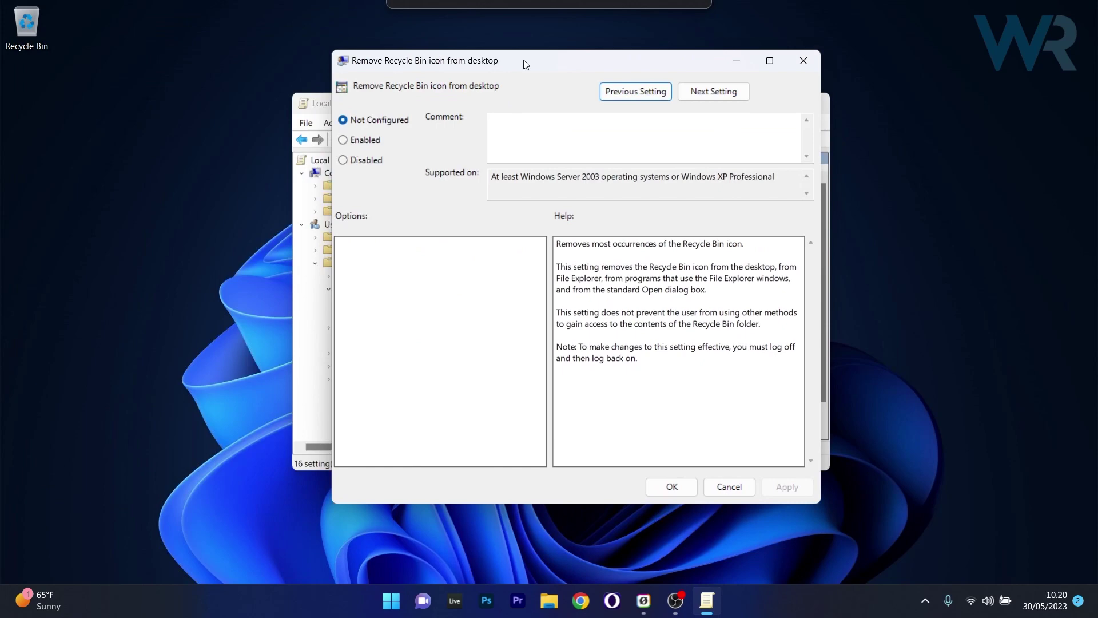
left_click(351, 123)
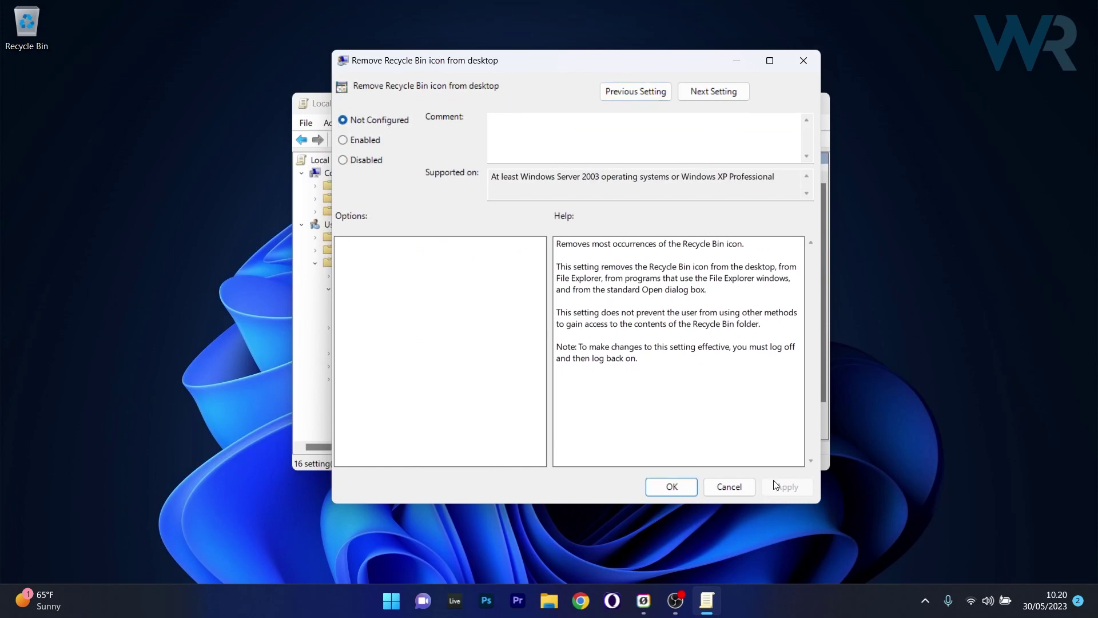
left_click(680, 491)
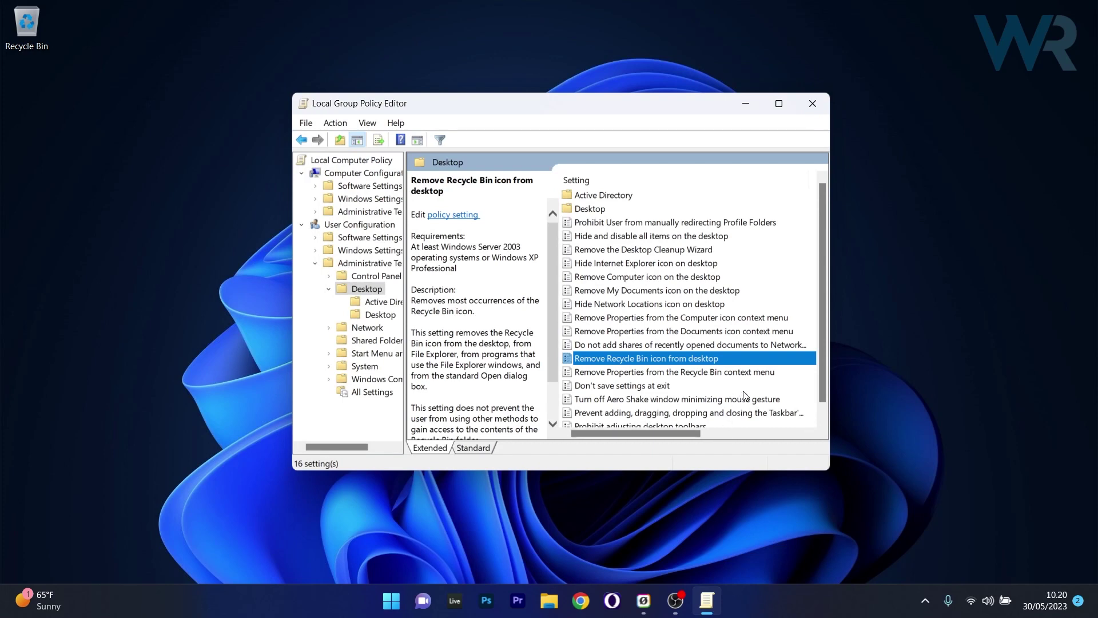
left_click(816, 107)
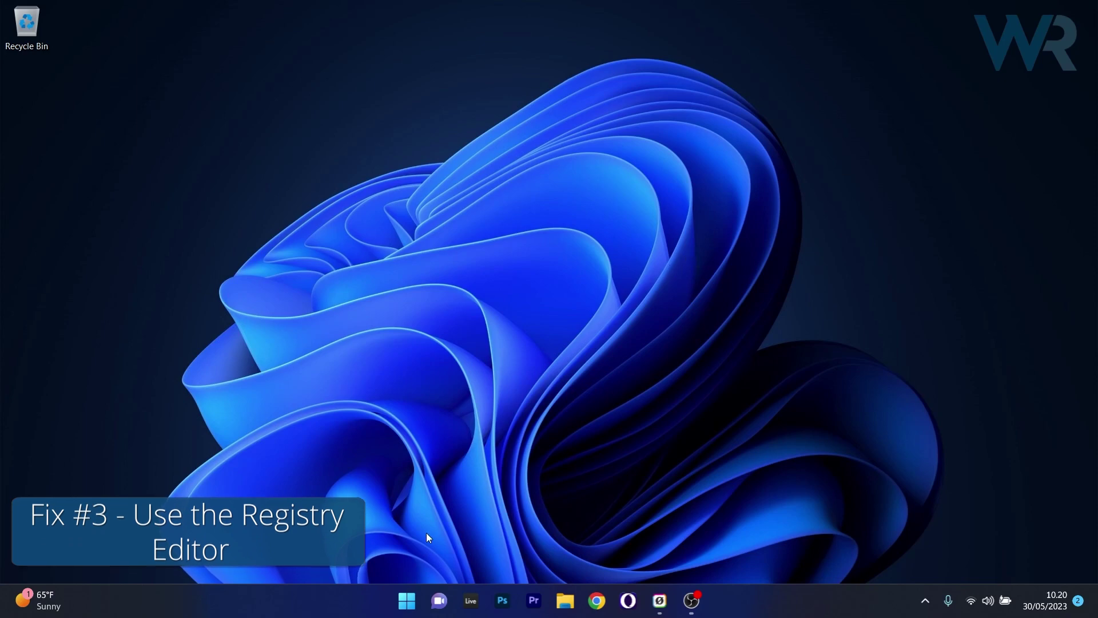
Step: Search for regedit and launch Registry Editor
left_click(407, 600)
type("regedit")
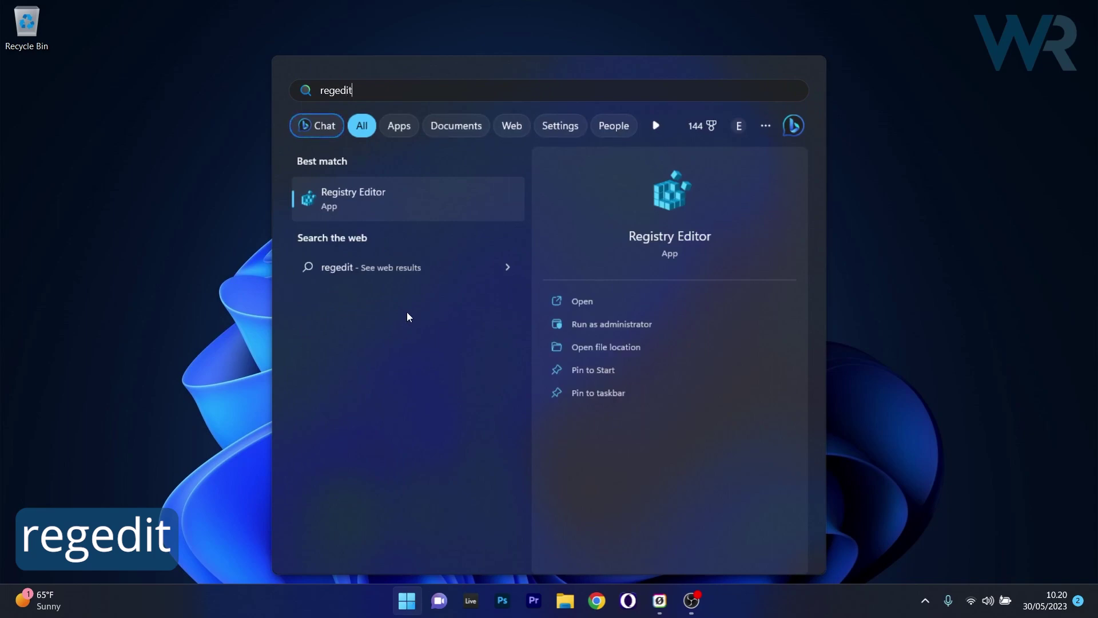
left_click(426, 189)
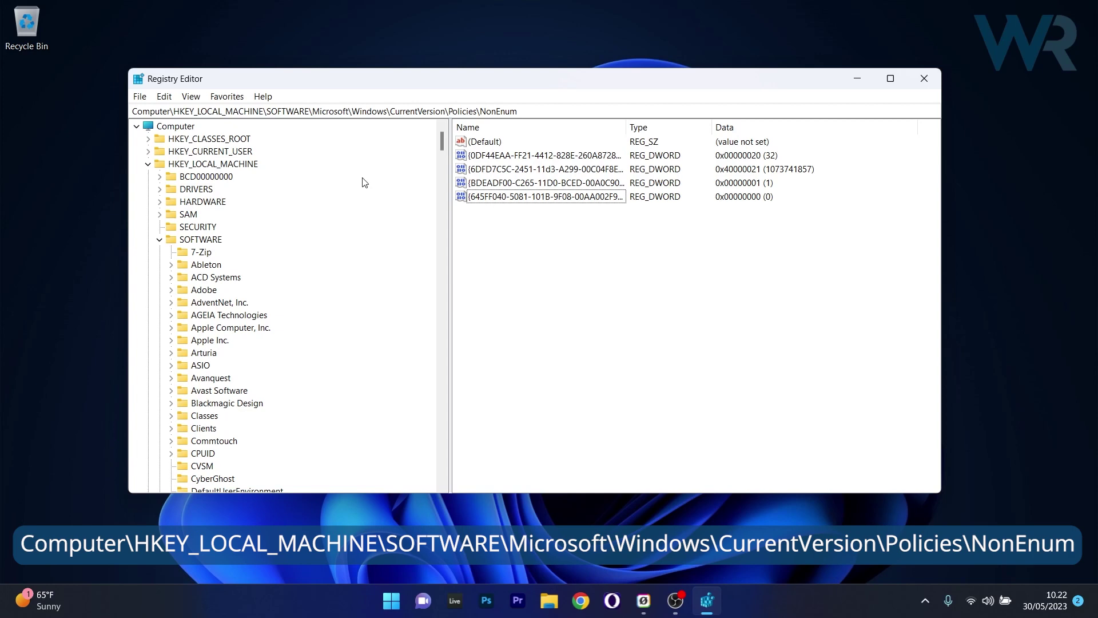
Step: Expand HKEY_LOCAL_MACHINE\SOFTWARE\Microsoft\Windows\CurrentVersion\Policies and select the NonEnum key
left_click(207, 166)
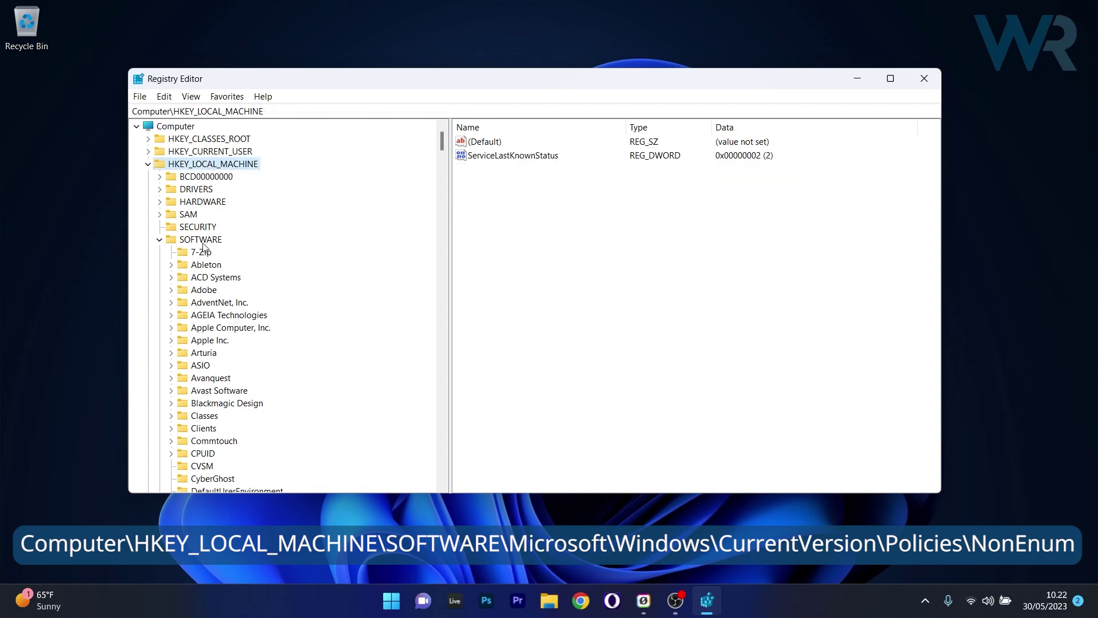
left_click(204, 240)
left_click_drag(446, 143, 449, 177)
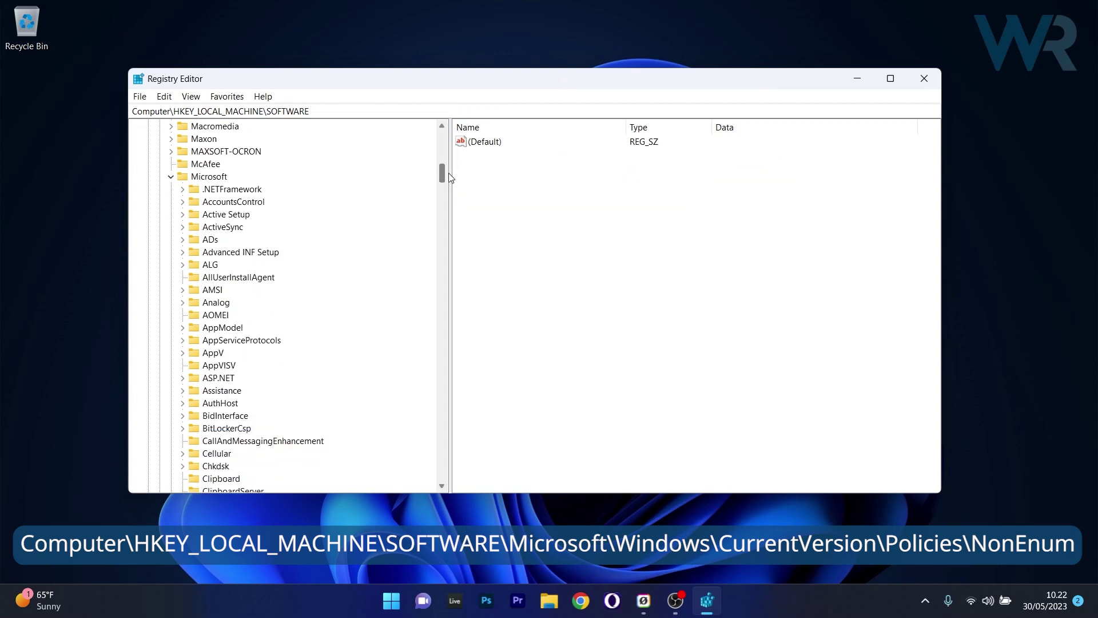
left_click(210, 178)
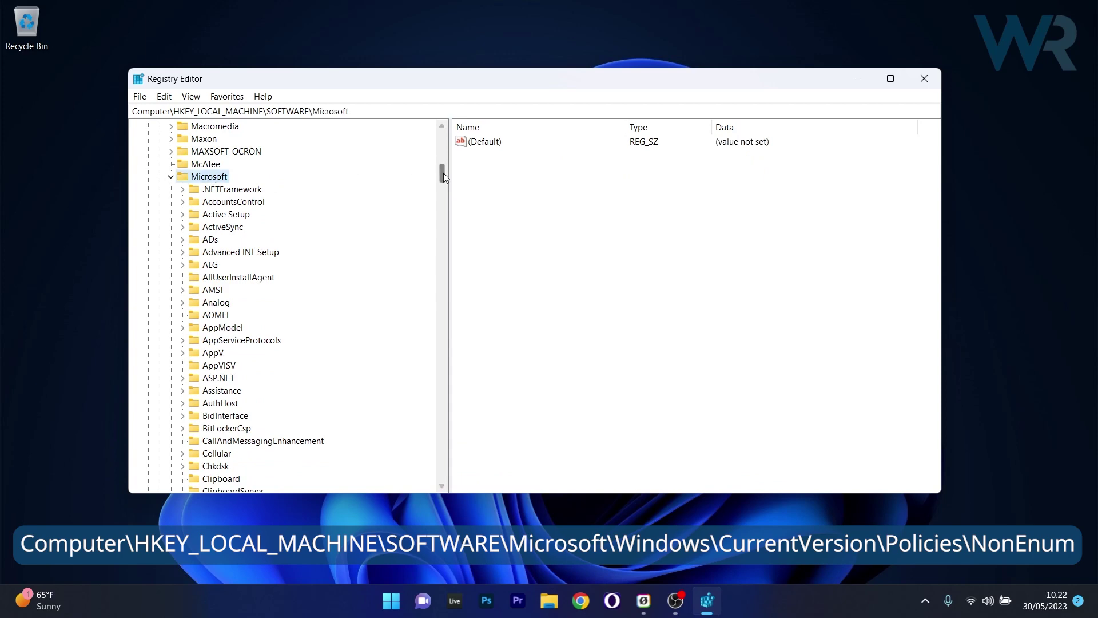
left_click_drag(443, 174, 438, 313)
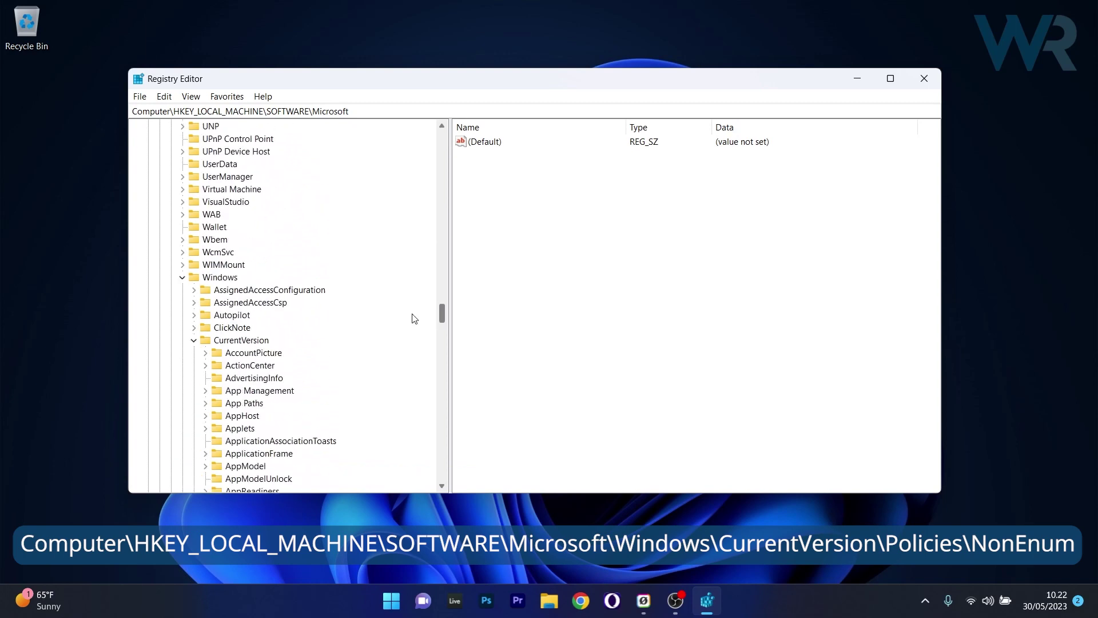
left_click(216, 275)
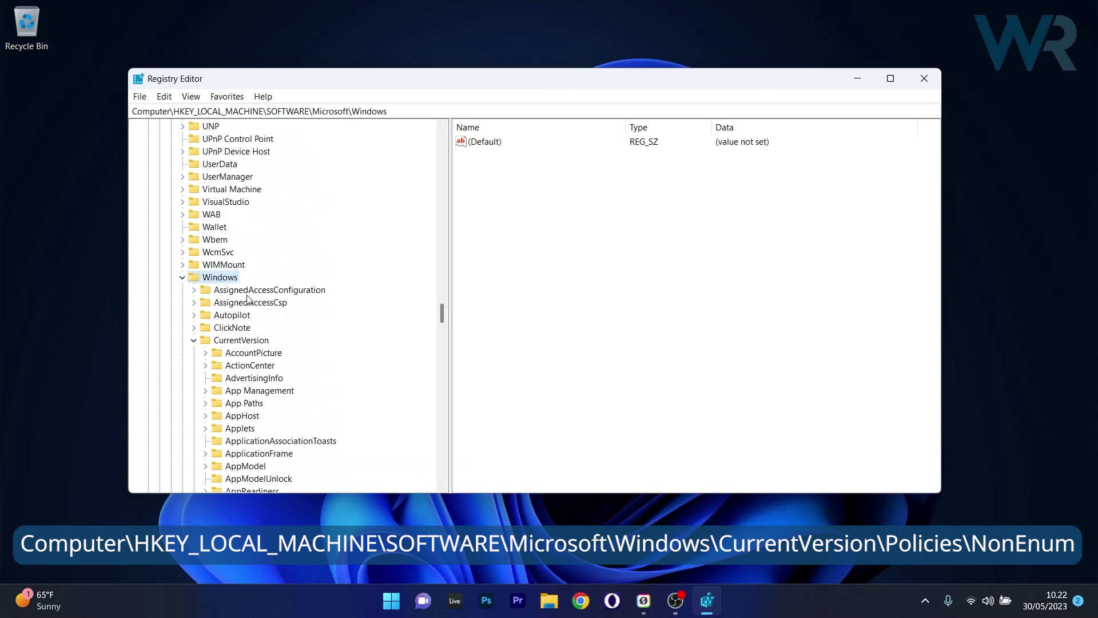
left_click(230, 341)
left_click_drag(445, 307, 433, 377)
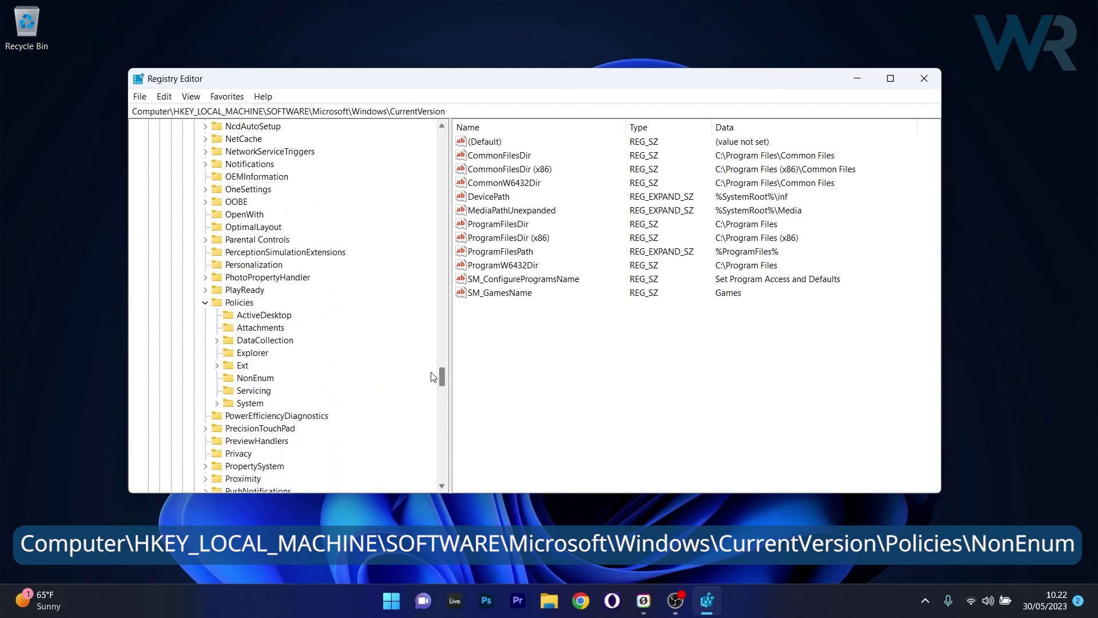
left_click(240, 305)
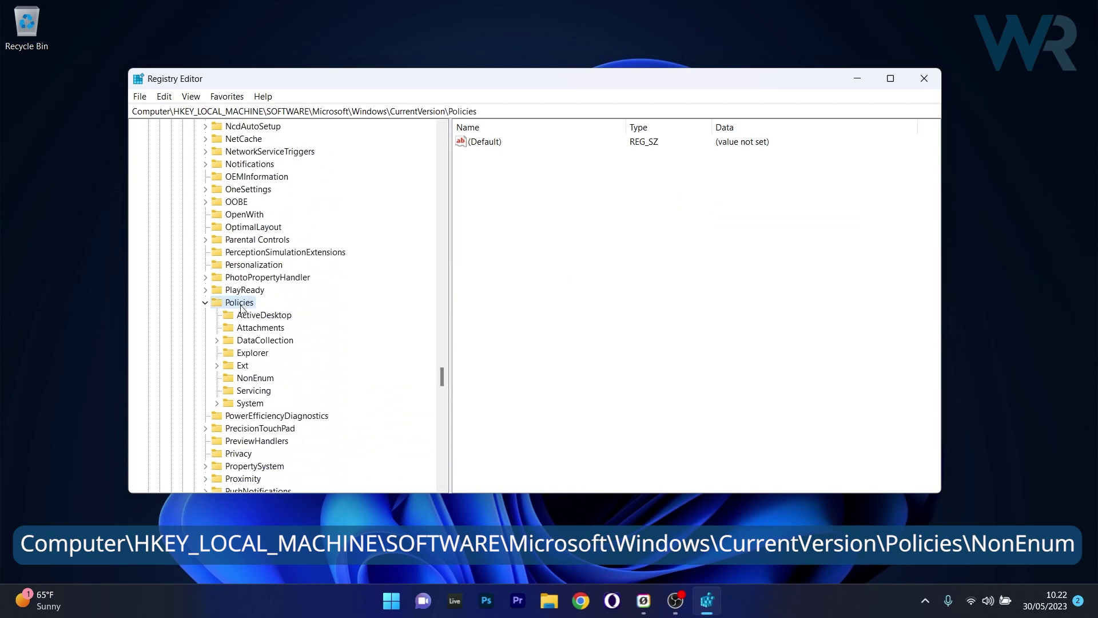
left_click(255, 379)
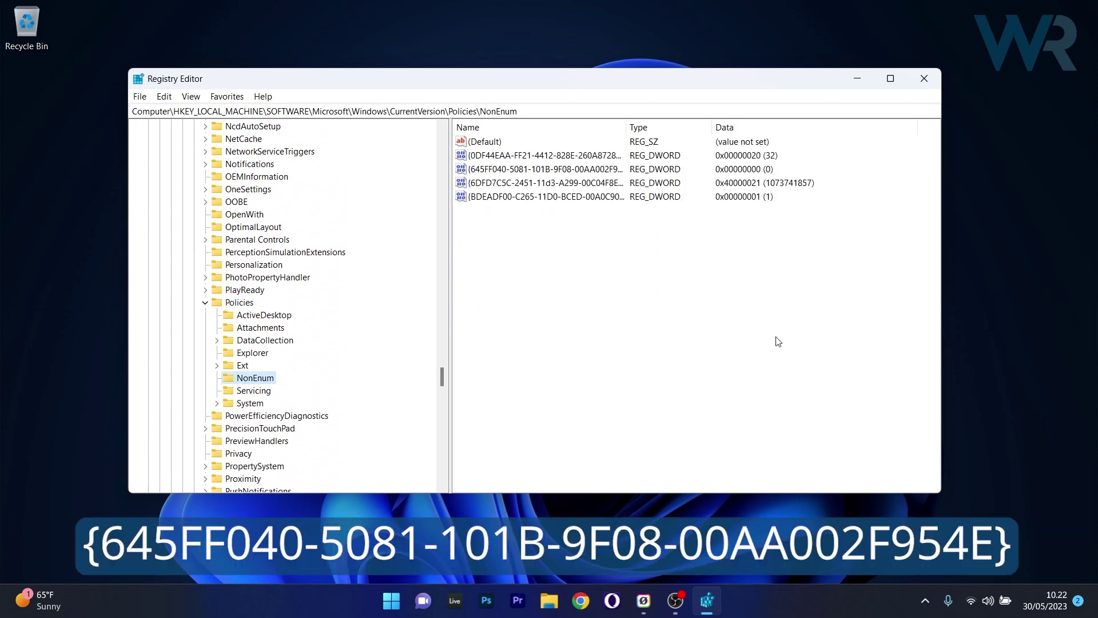
double_click(613, 177)
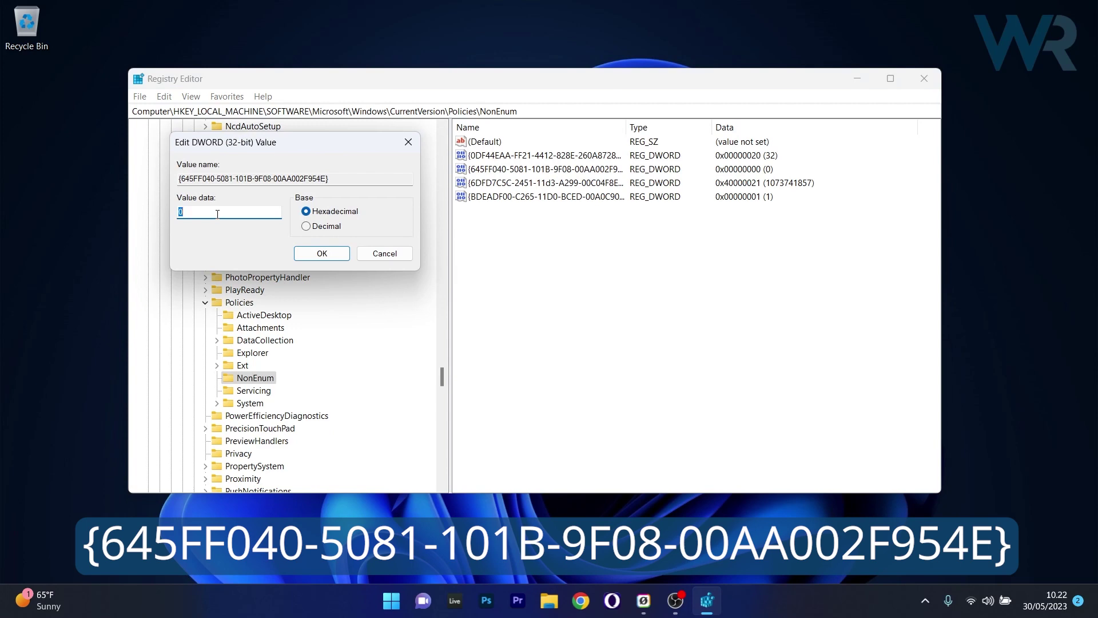
left_click(312, 254)
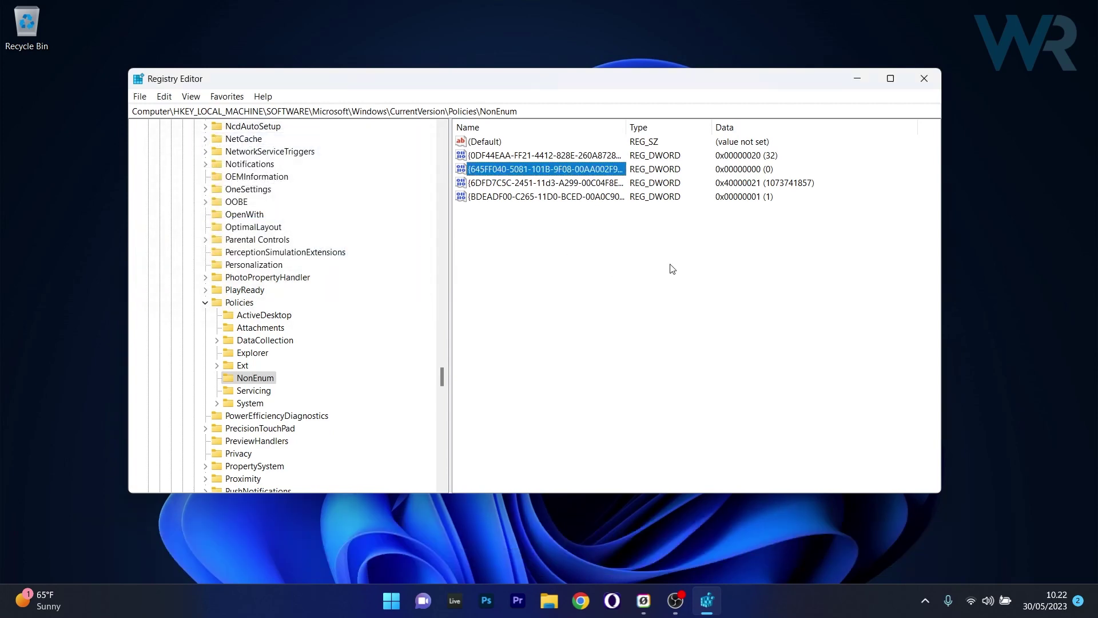
key("ctrl+KP_Add")
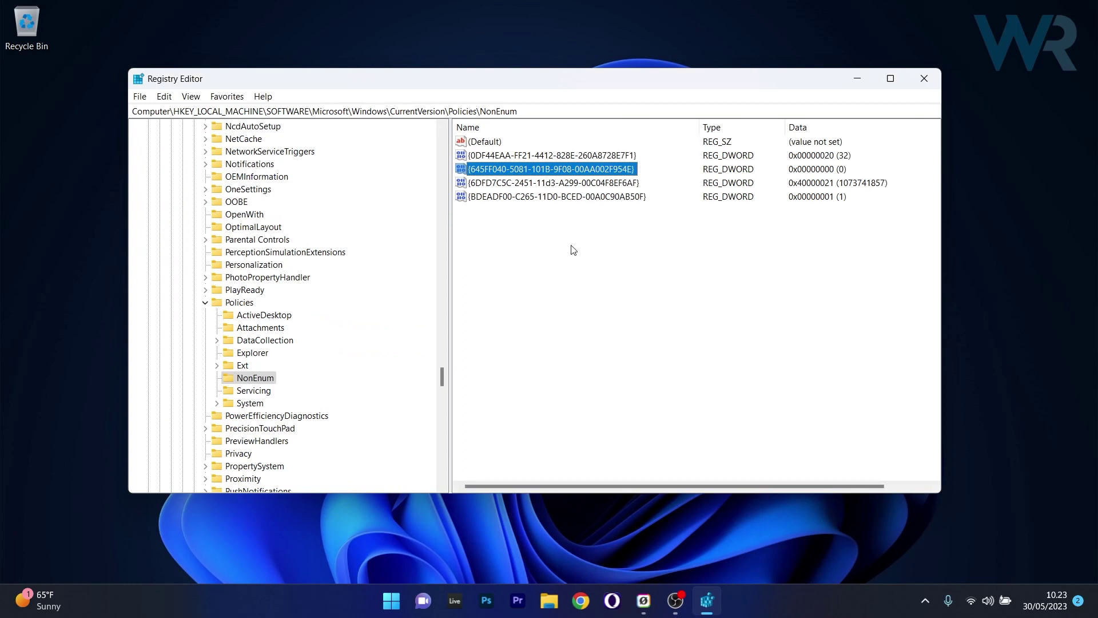
Step: Add a new DWORD (32-bit) value under NonEnum, then close Registry Editor
right_click(622, 265)
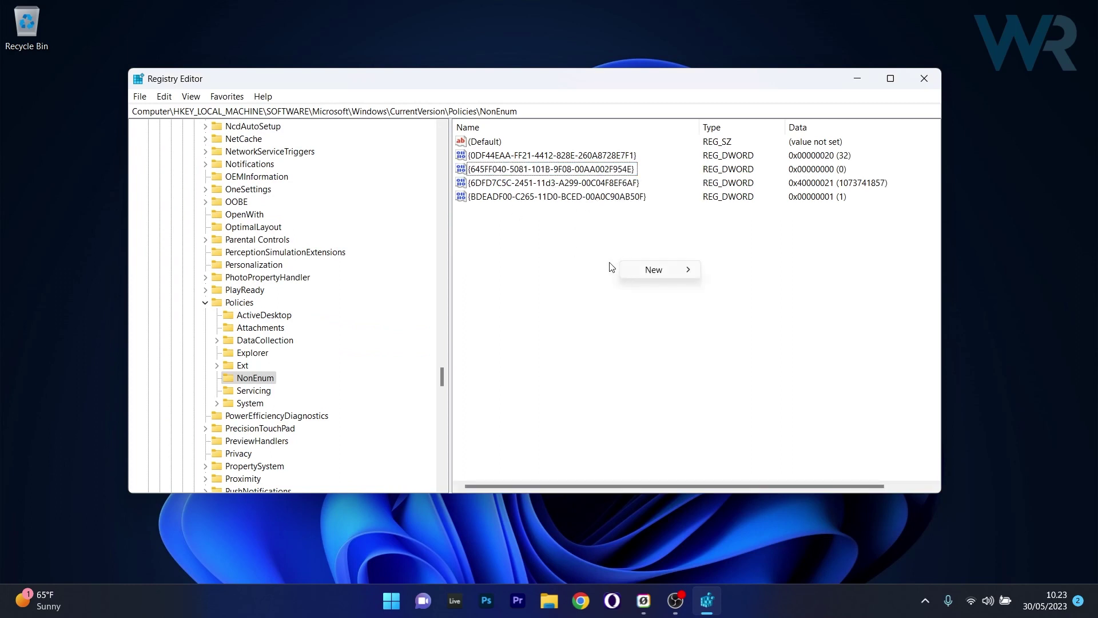
mouse_move(683, 271)
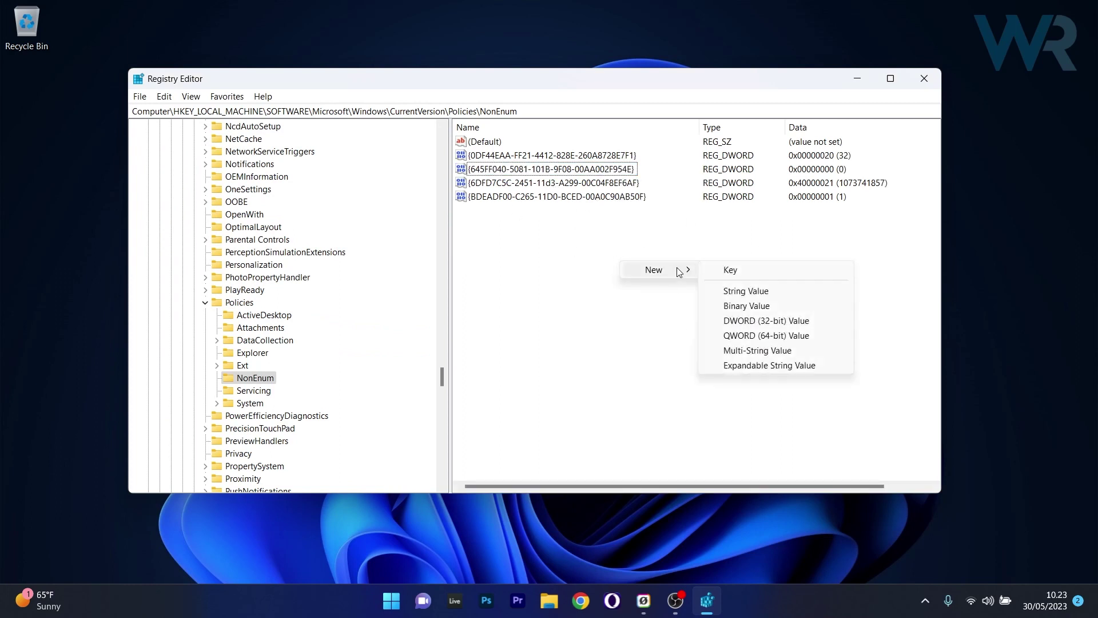
left_click(767, 321)
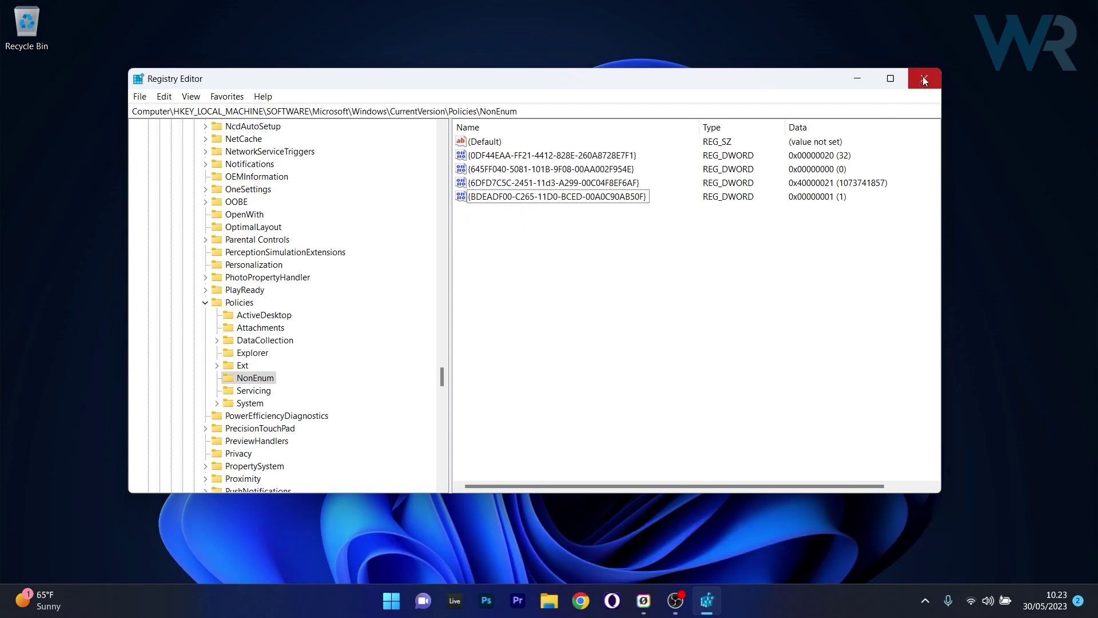
left_click(923, 80)
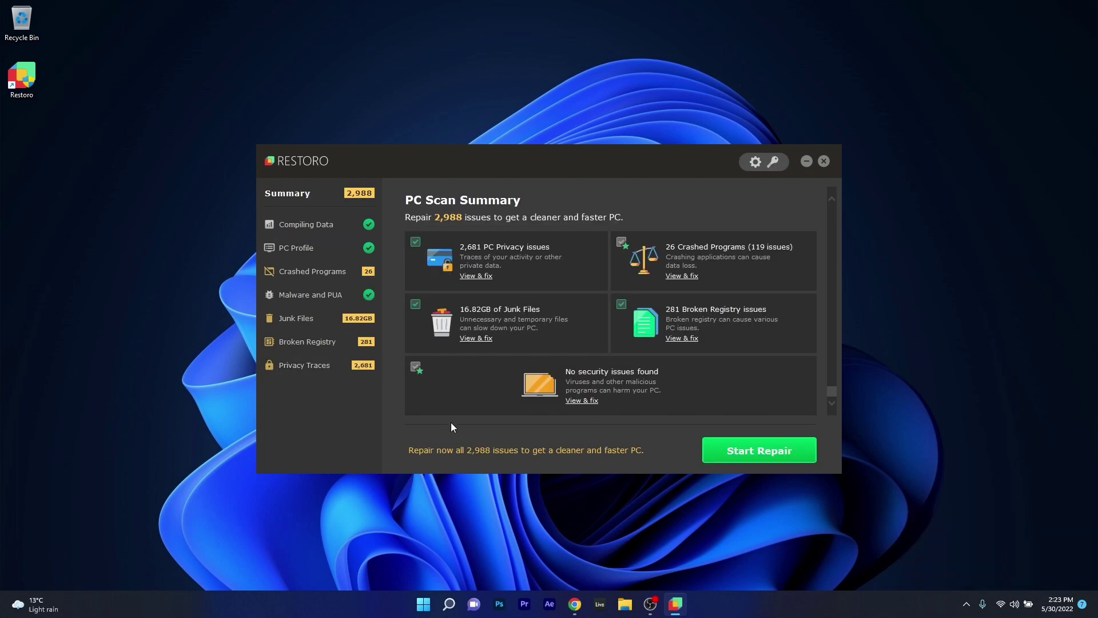
Step: Scroll through Restoro's 2,988-issue scan summary, then view the PC Profile section
scroll(466, 390, "up", 7)
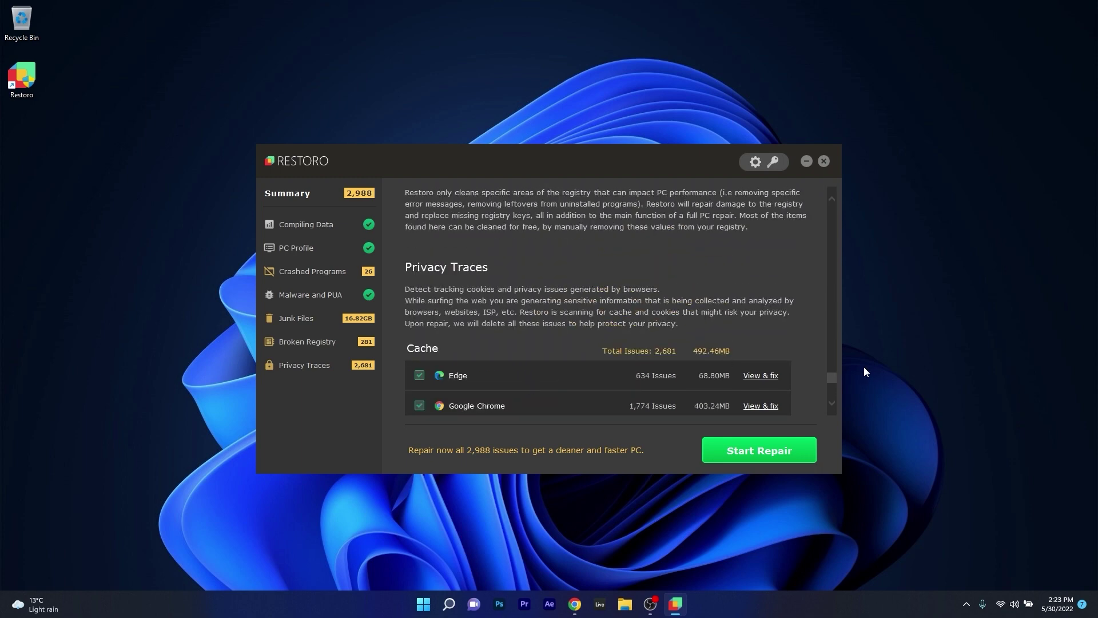
left_click_drag(829, 380, 833, 198)
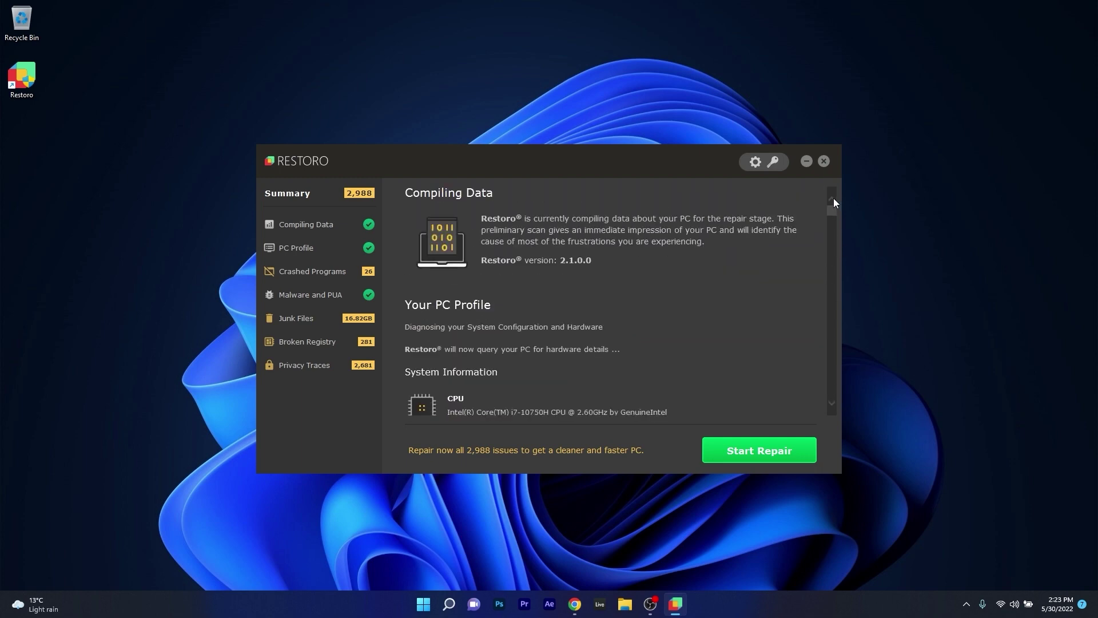
left_click(305, 250)
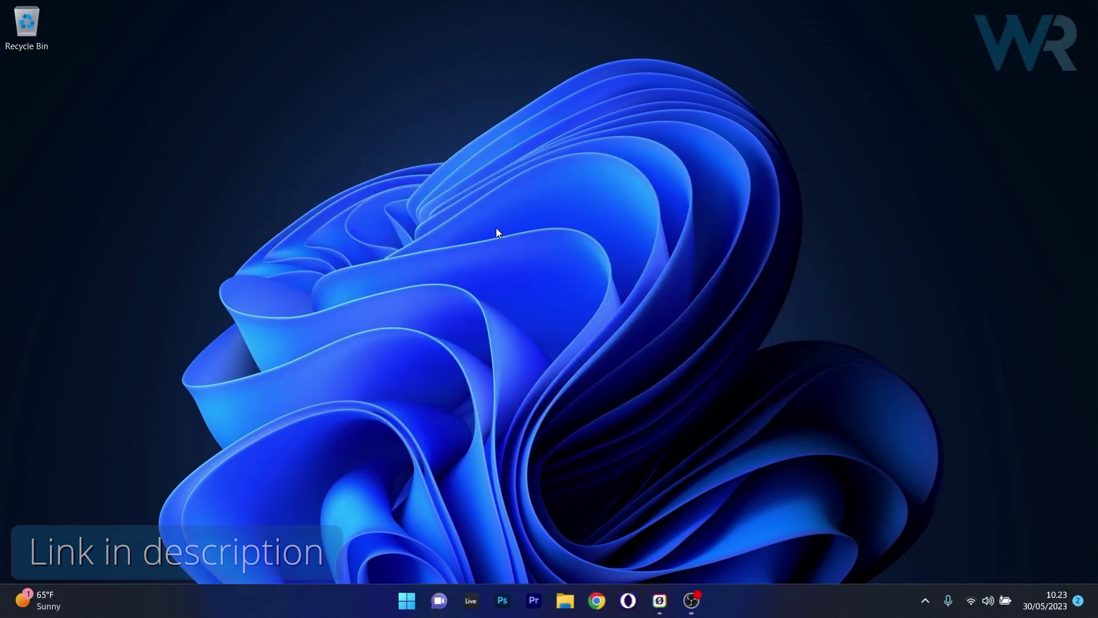